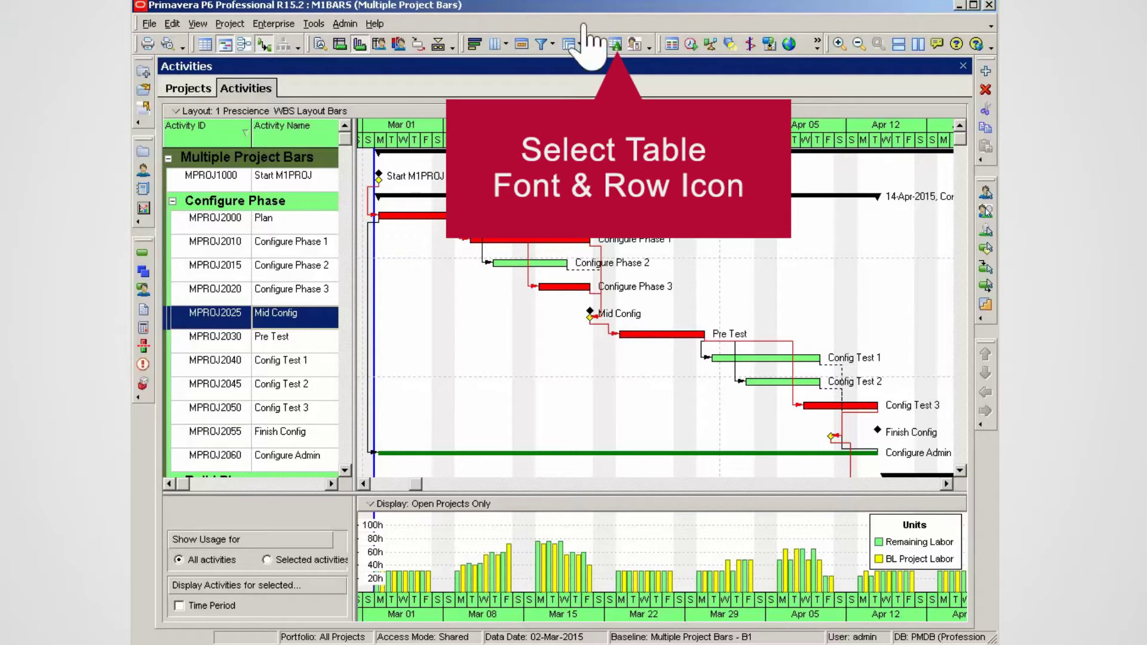
Turn on display of the Project Baseline and Float Bar bars in the Gantt chart
click(615, 45)
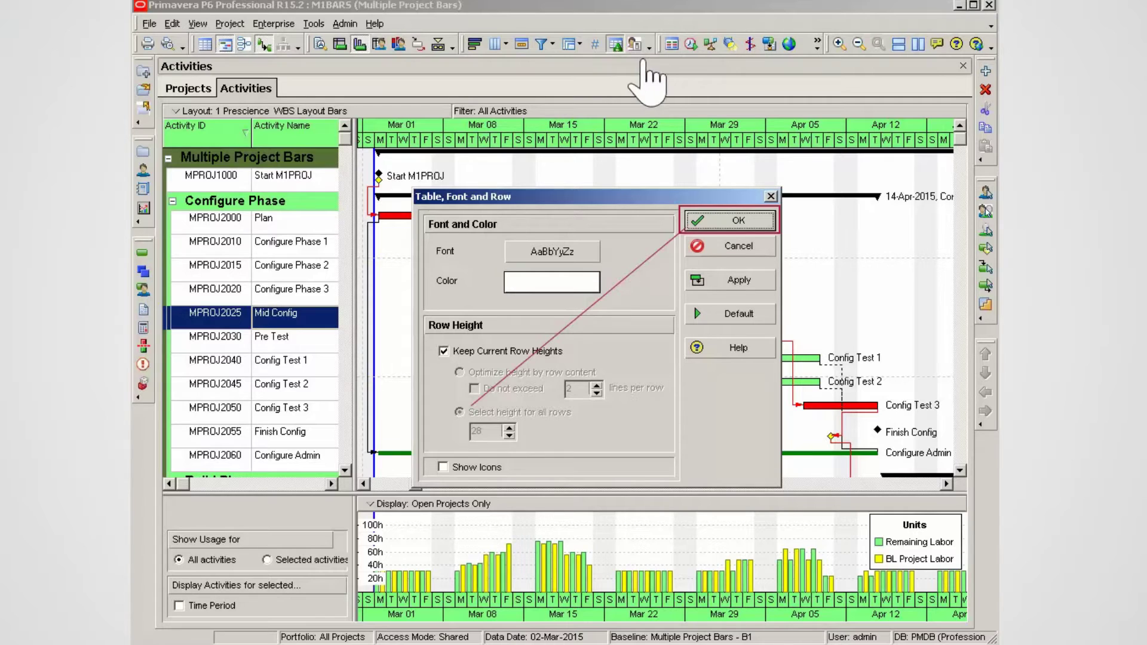
click(707, 229)
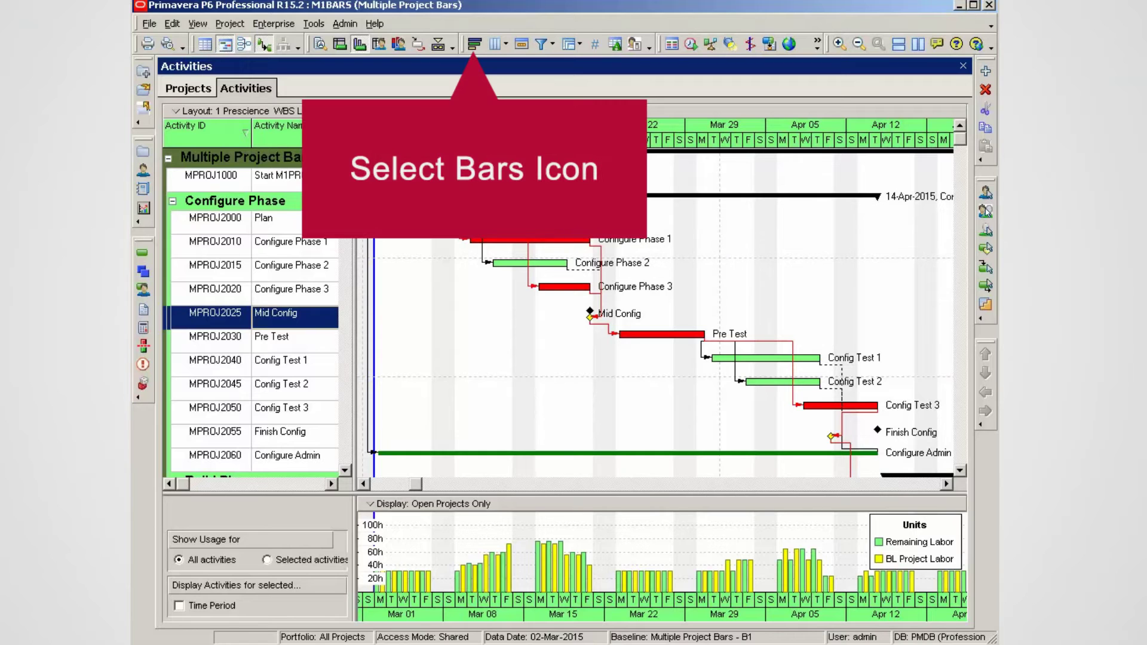
click(475, 44)
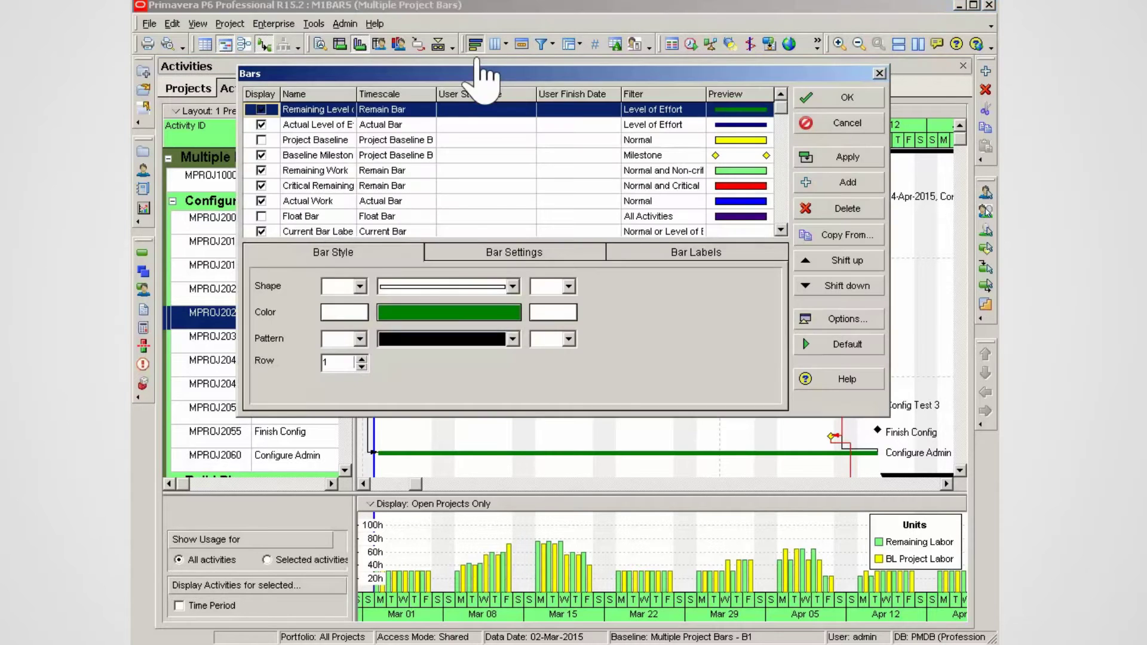
click(261, 141)
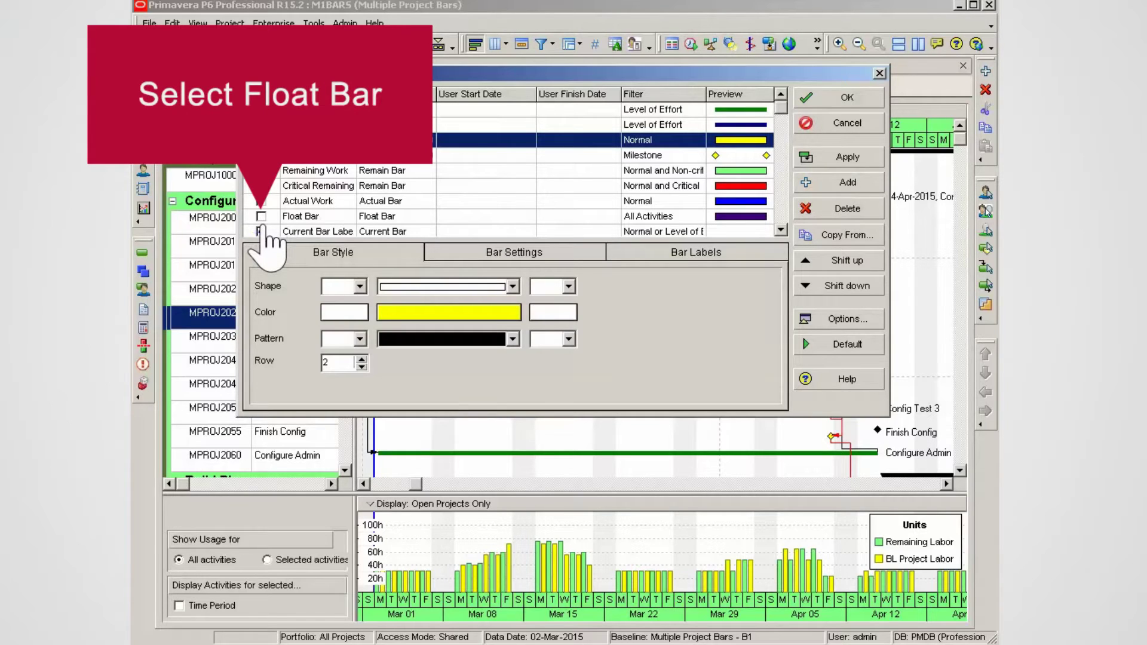
click(263, 220)
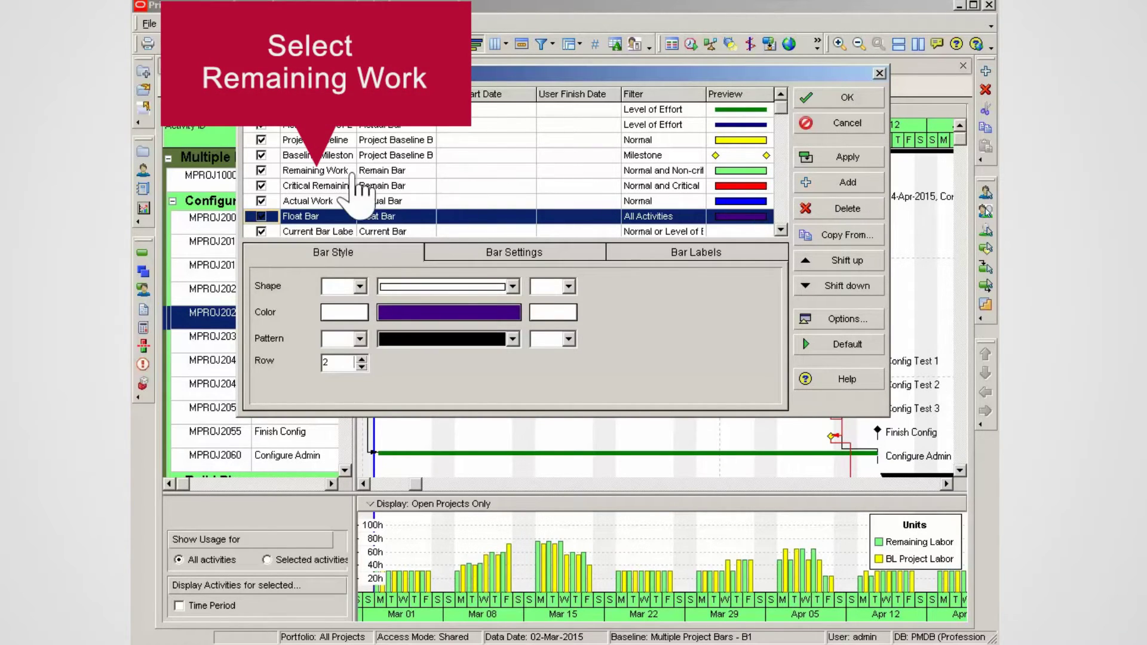
Make the Remaining Work bar show when collapsed and neck at calendar nonwork time
click(306, 174)
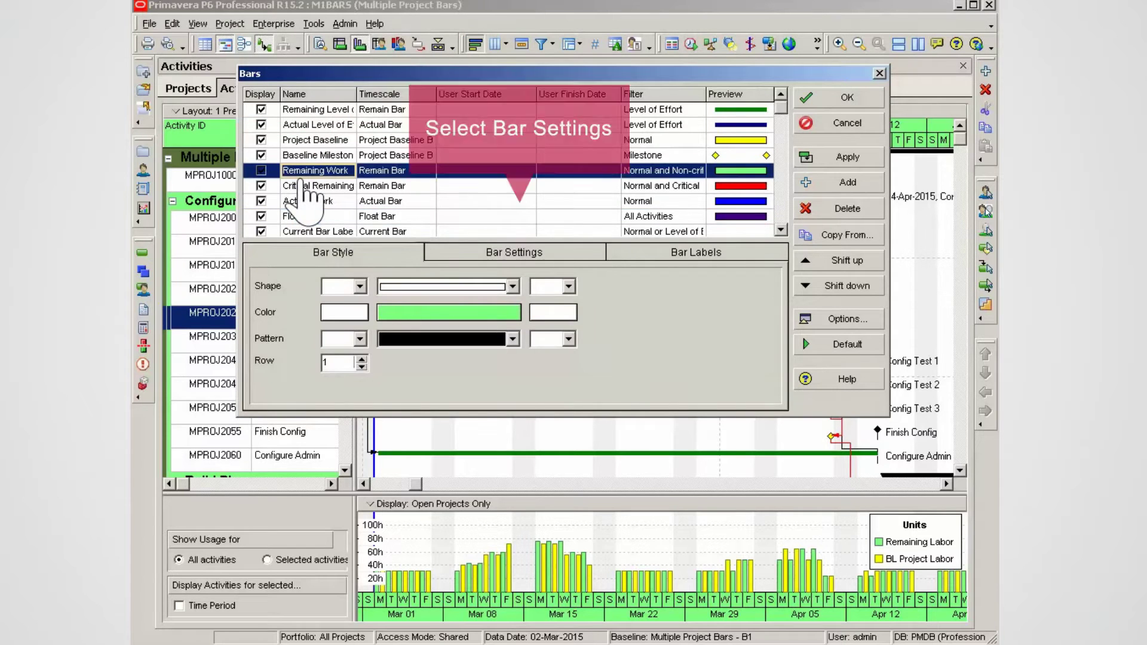
click(511, 258)
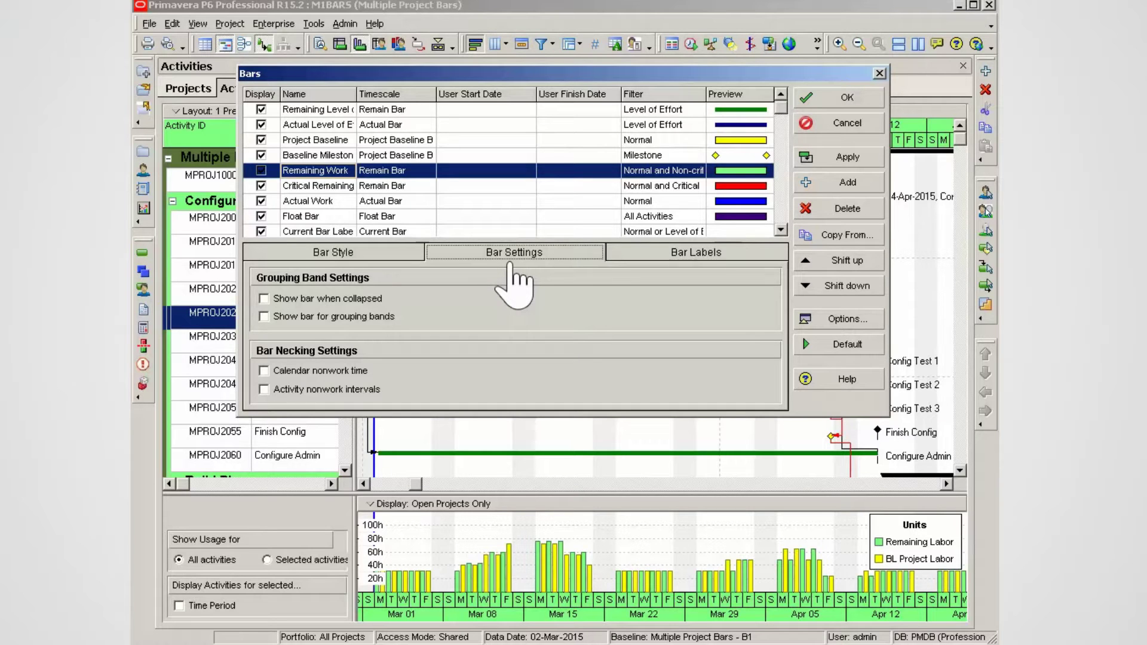
click(263, 299)
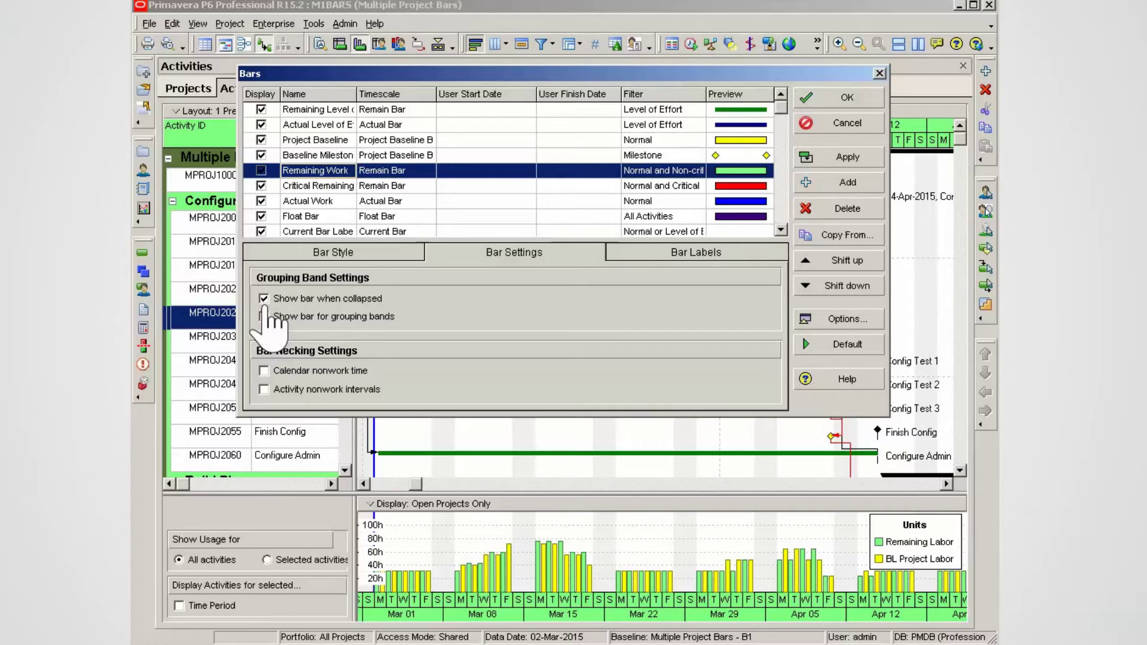
click(263, 375)
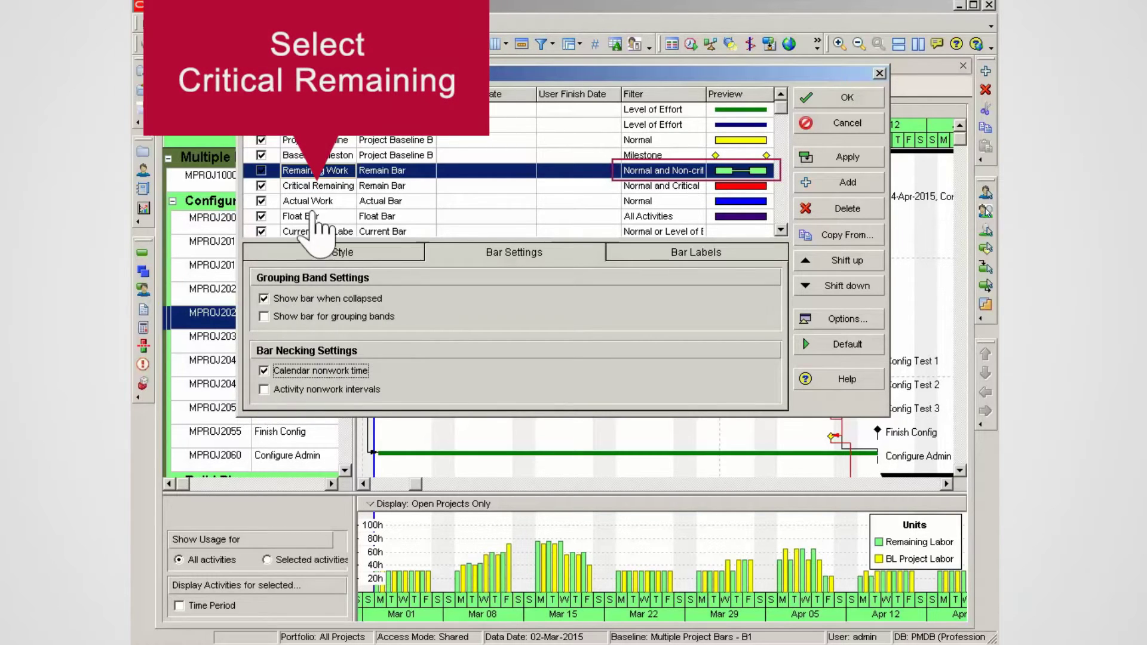
Make the Critical Remaining bar show when collapsed and neck at calendar nonwork time
click(315, 188)
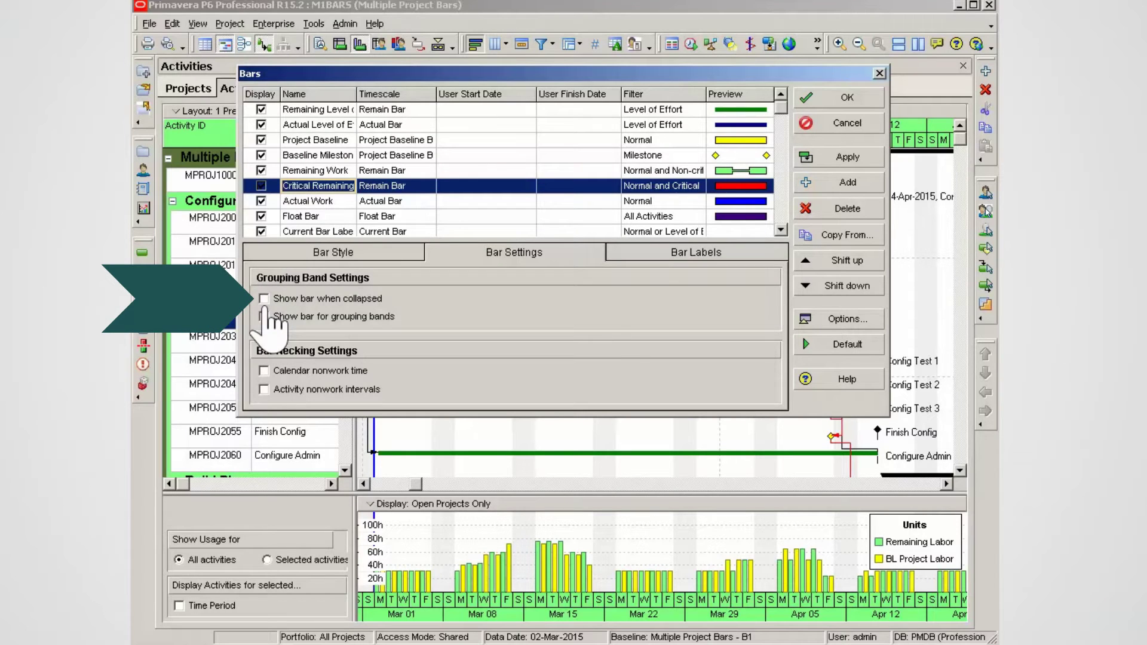
click(264, 299)
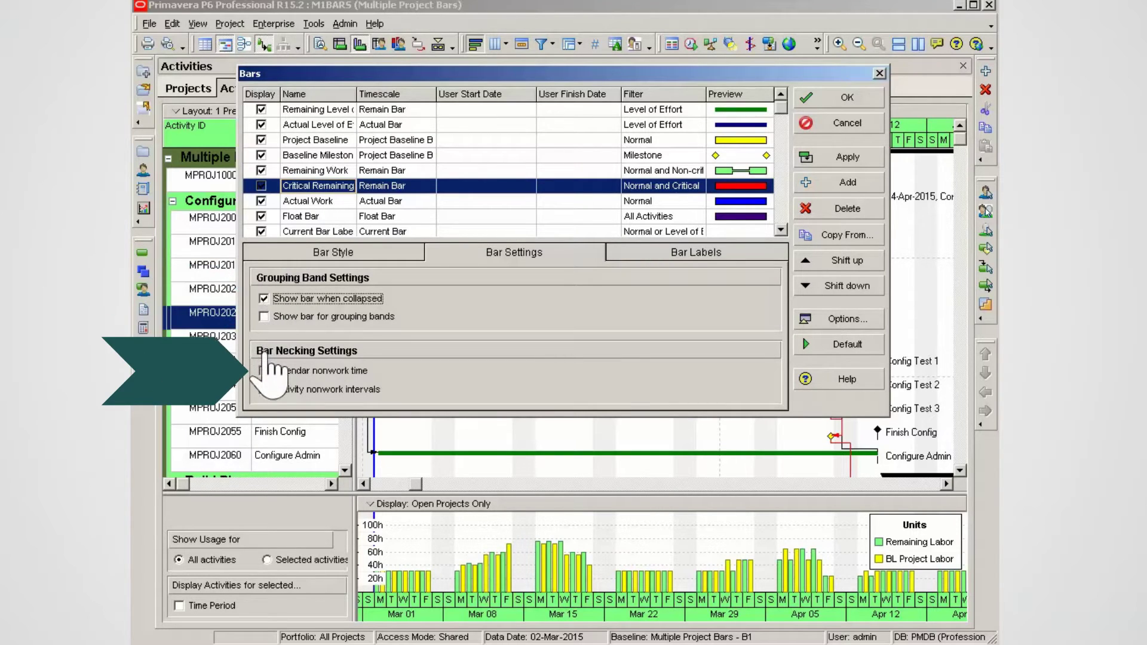
click(263, 389)
click(264, 372)
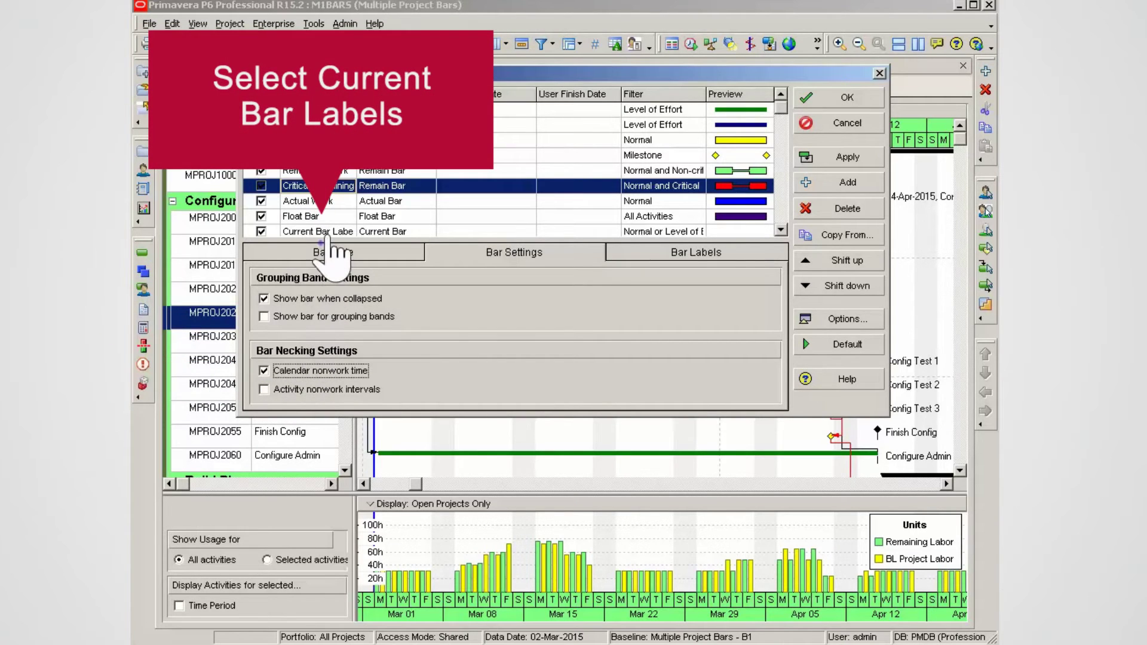
Add a Left-positioned Original Duration label to the Current Bar Labels bar
click(329, 233)
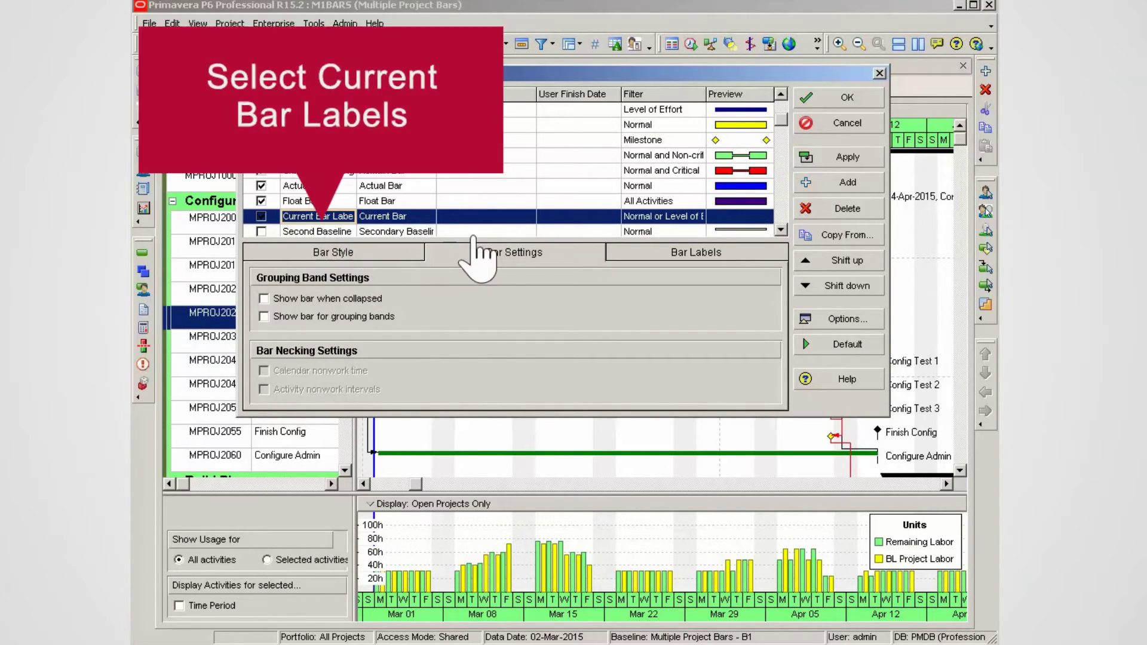
click(696, 261)
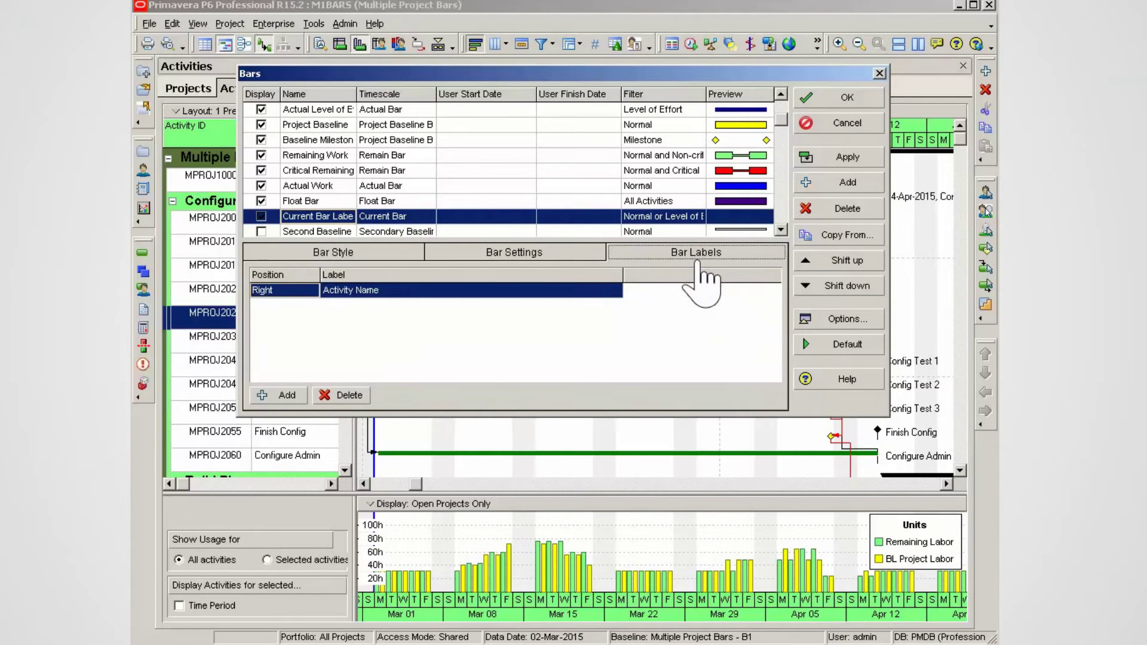
click(286, 396)
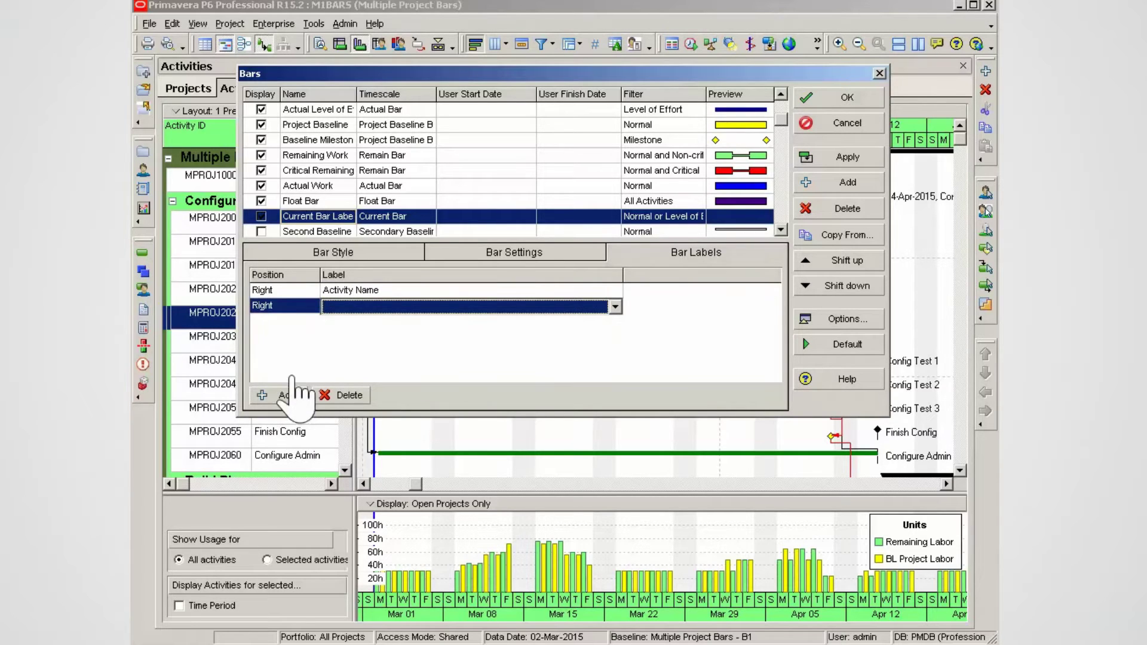
click(290, 310)
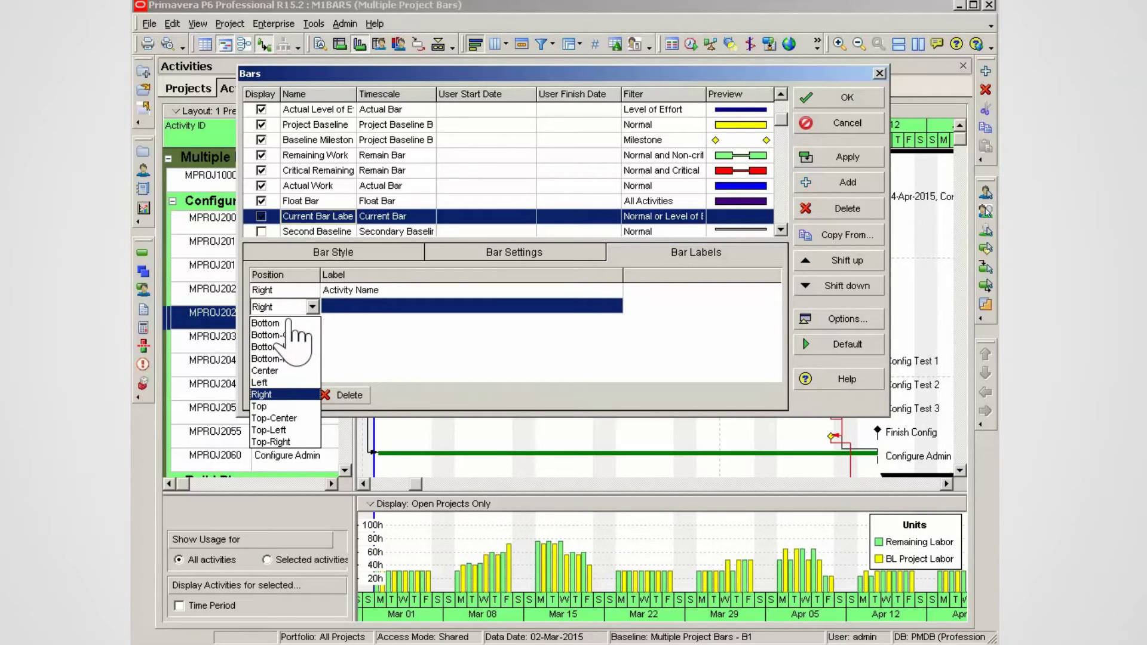
click(285, 385)
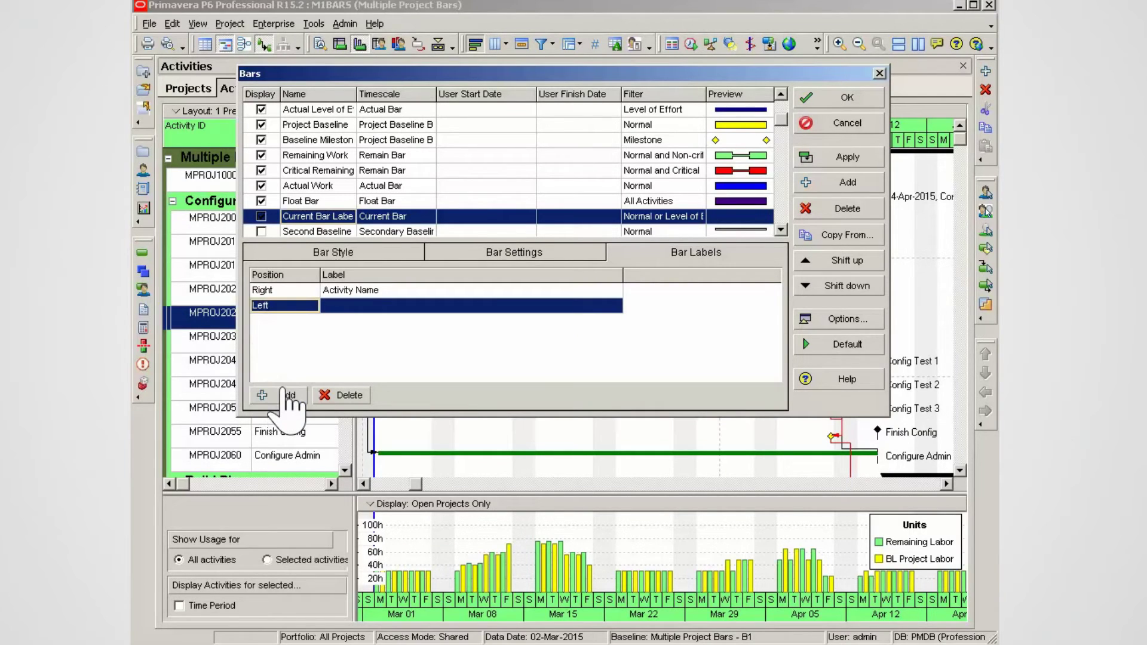
click(495, 309)
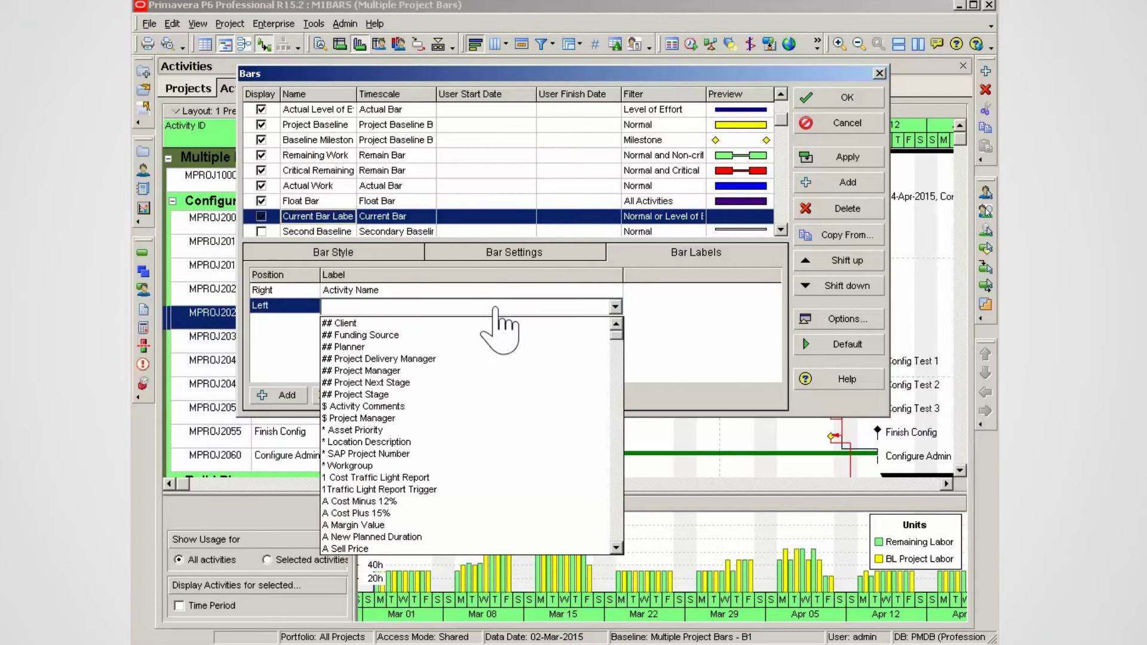
click(617, 355)
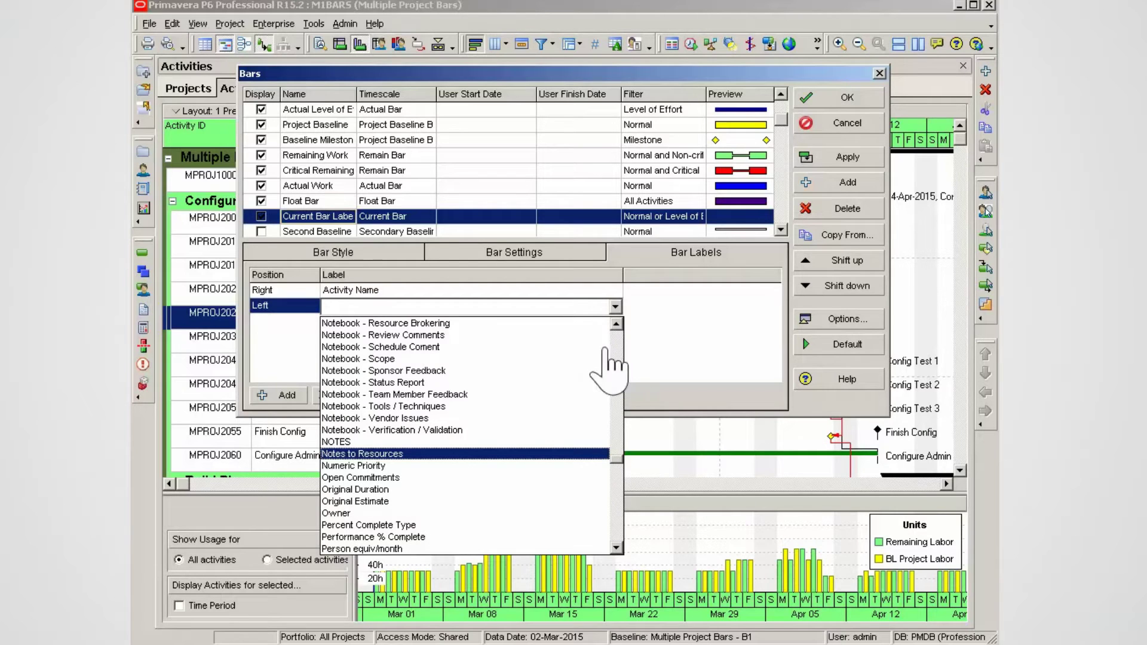
click(376, 494)
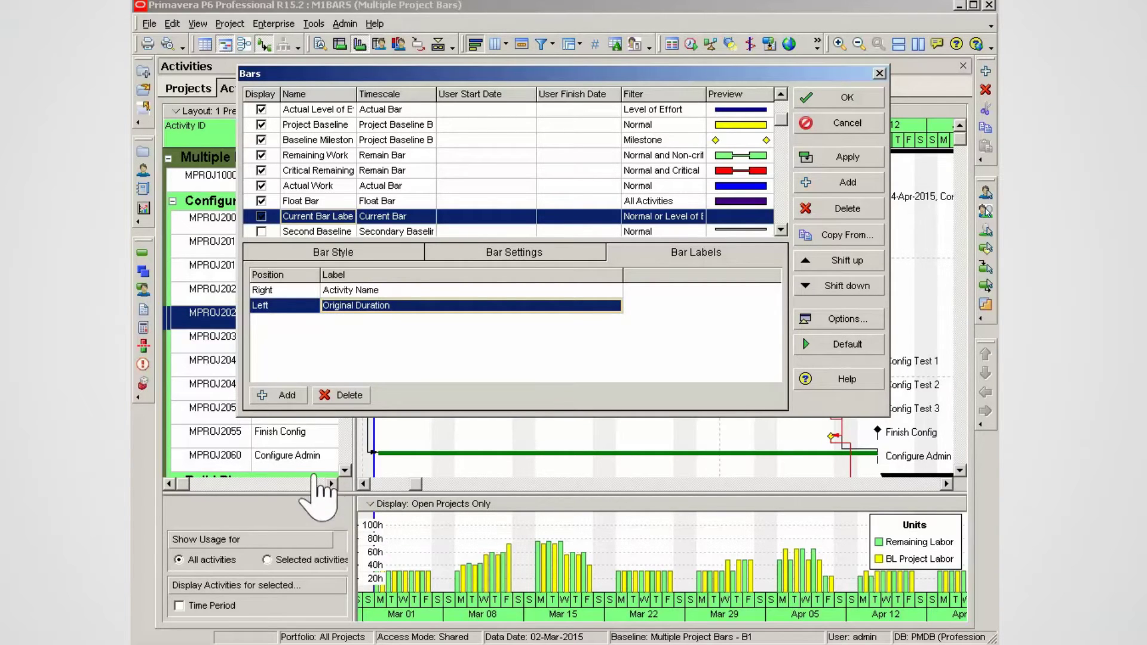
Add a Top-Center 'Variance - BL Project Duration' label to current bars and apply it
click(286, 396)
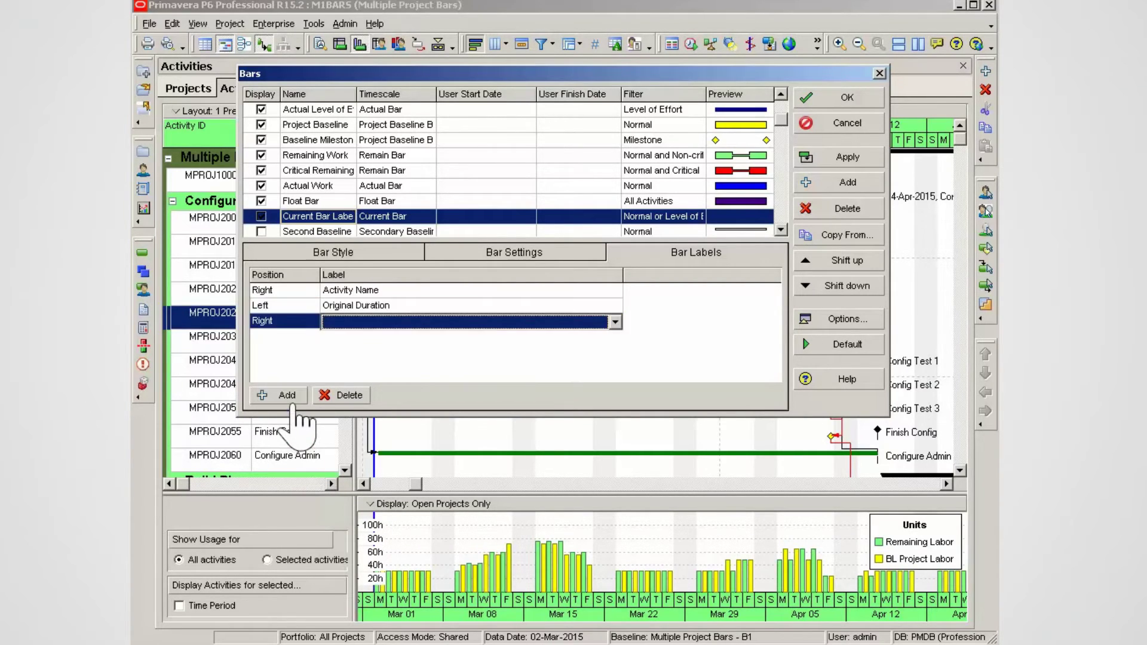
click(287, 323)
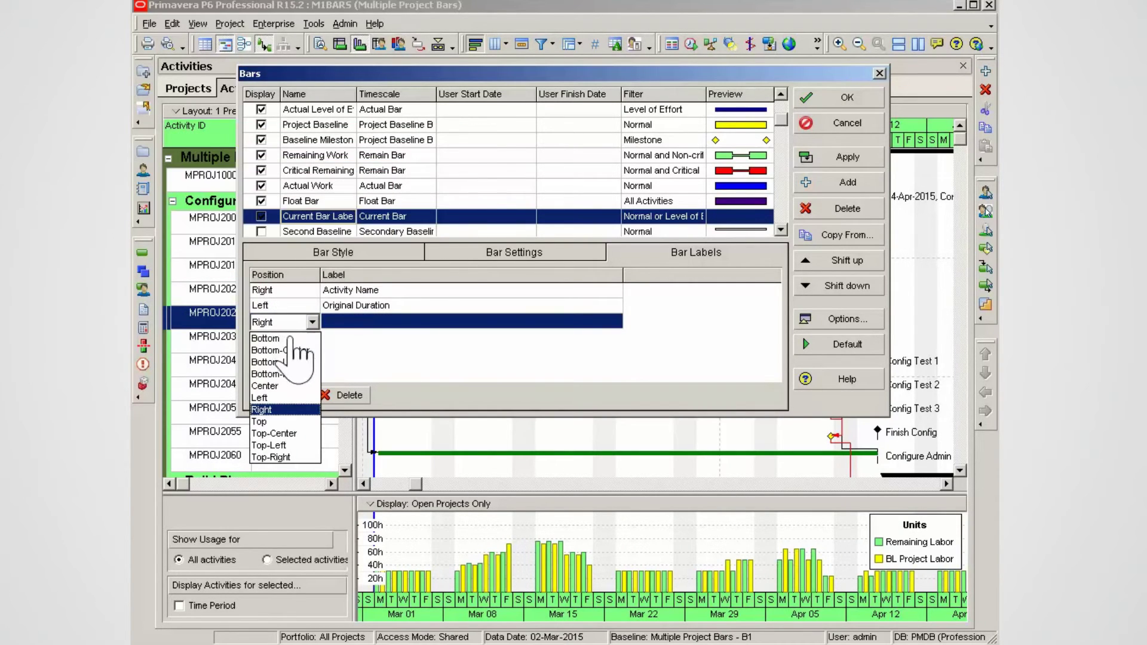
click(279, 433)
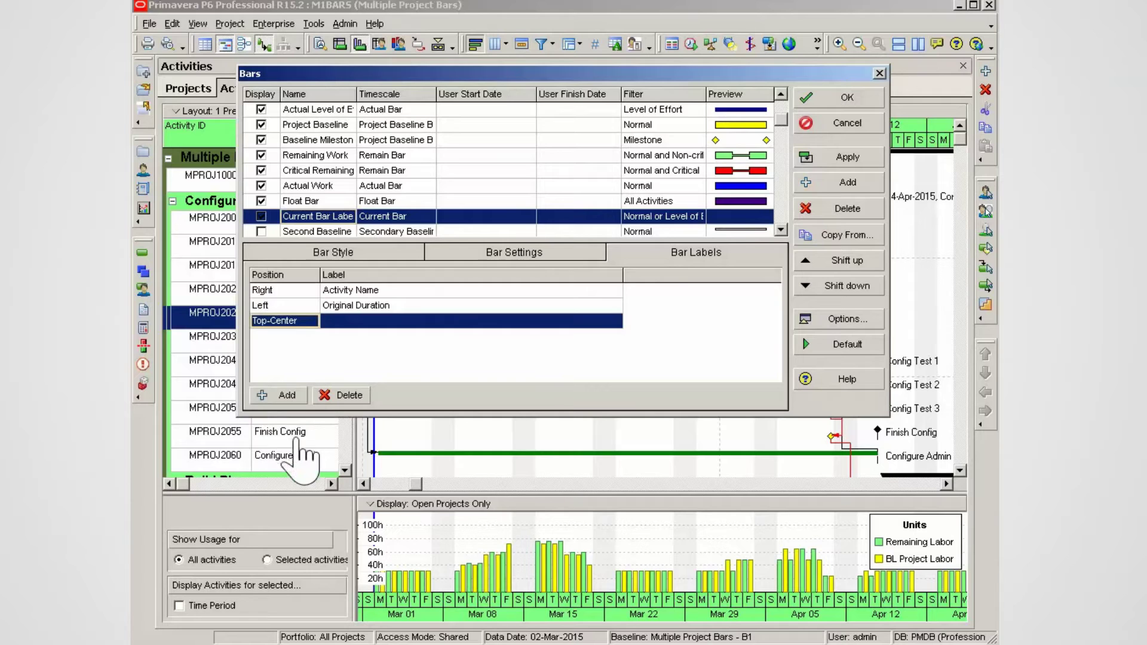
click(562, 323)
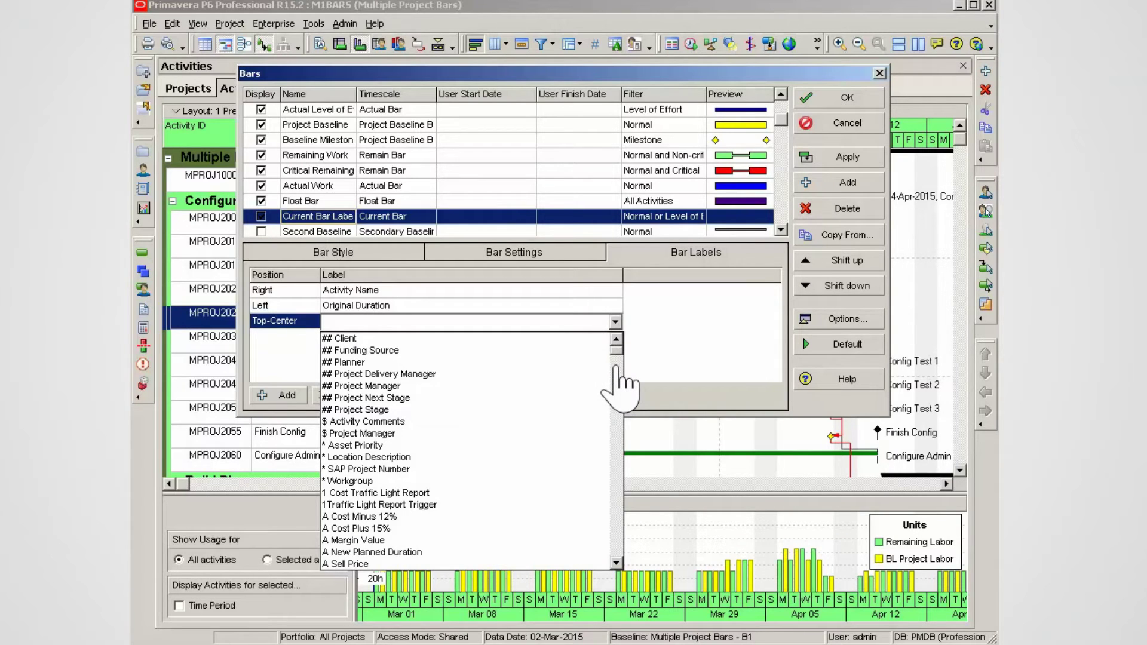
scroll(615, 365, down, 20)
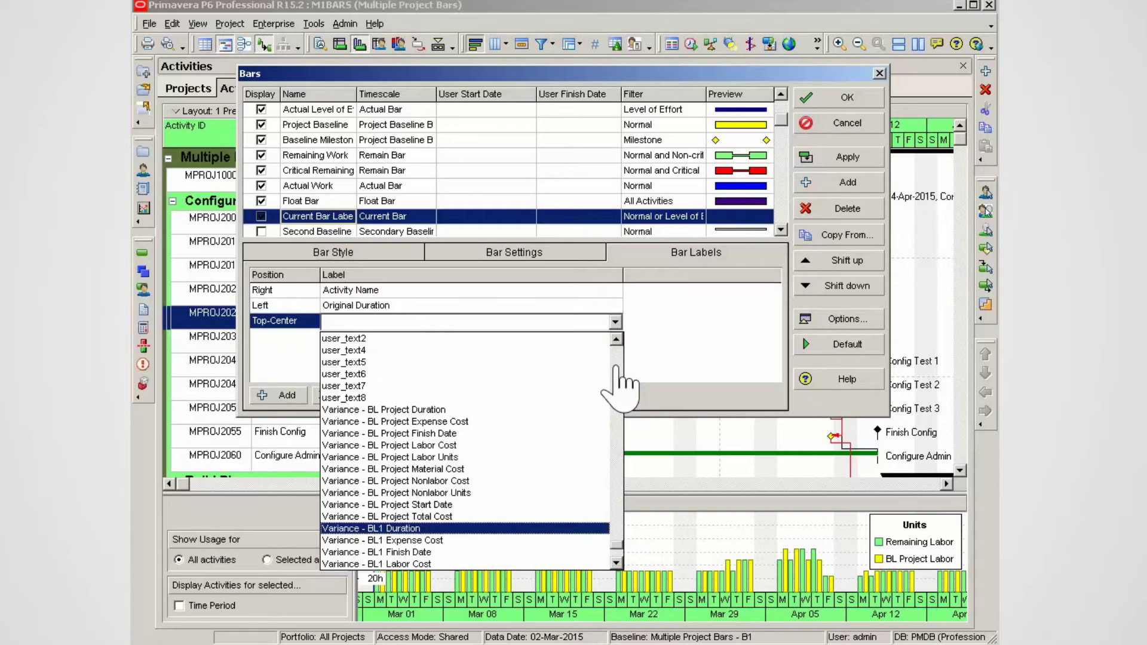
click(408, 411)
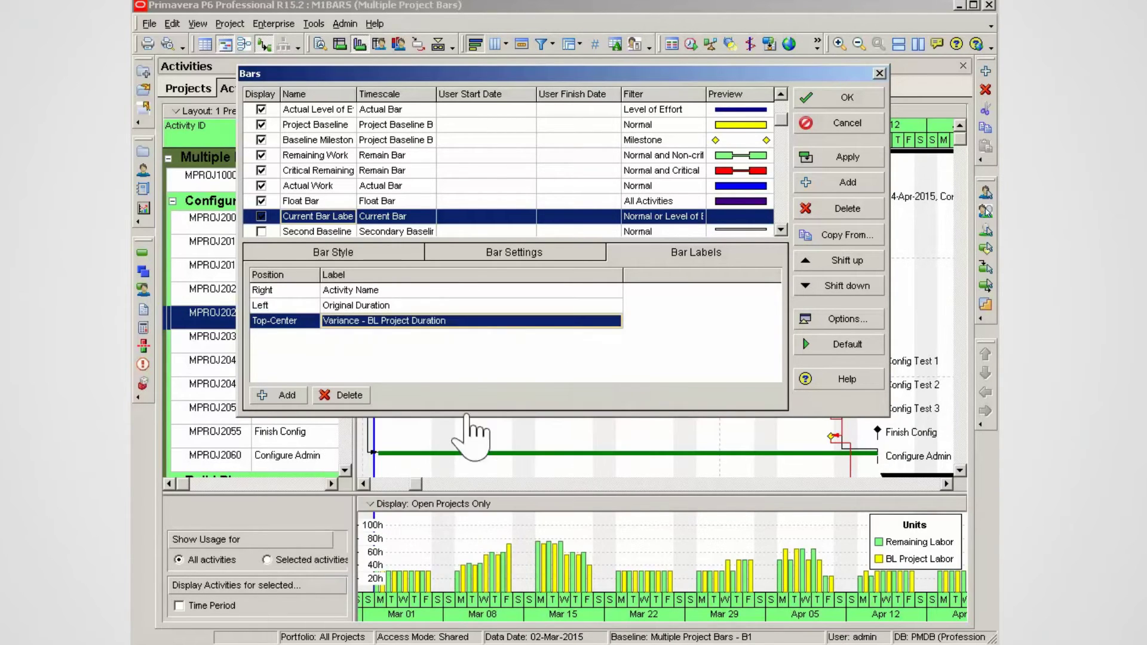
click(847, 165)
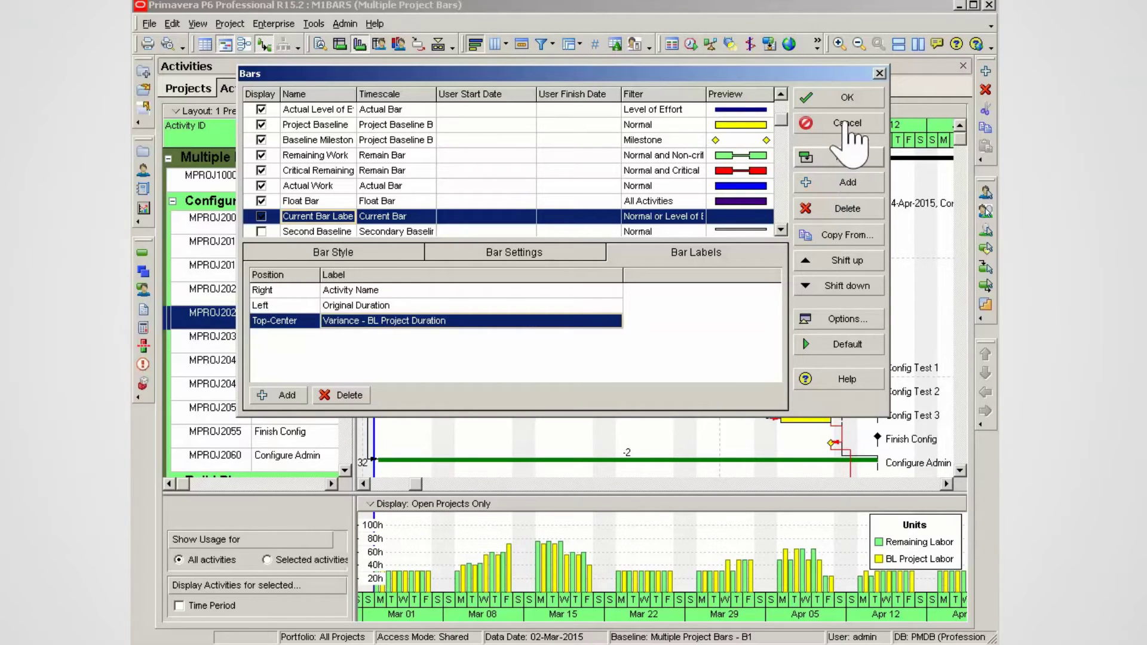
Close the Bars dialog, collapse and re-expand Configure Phase, and select the Pre Test activity
click(847, 98)
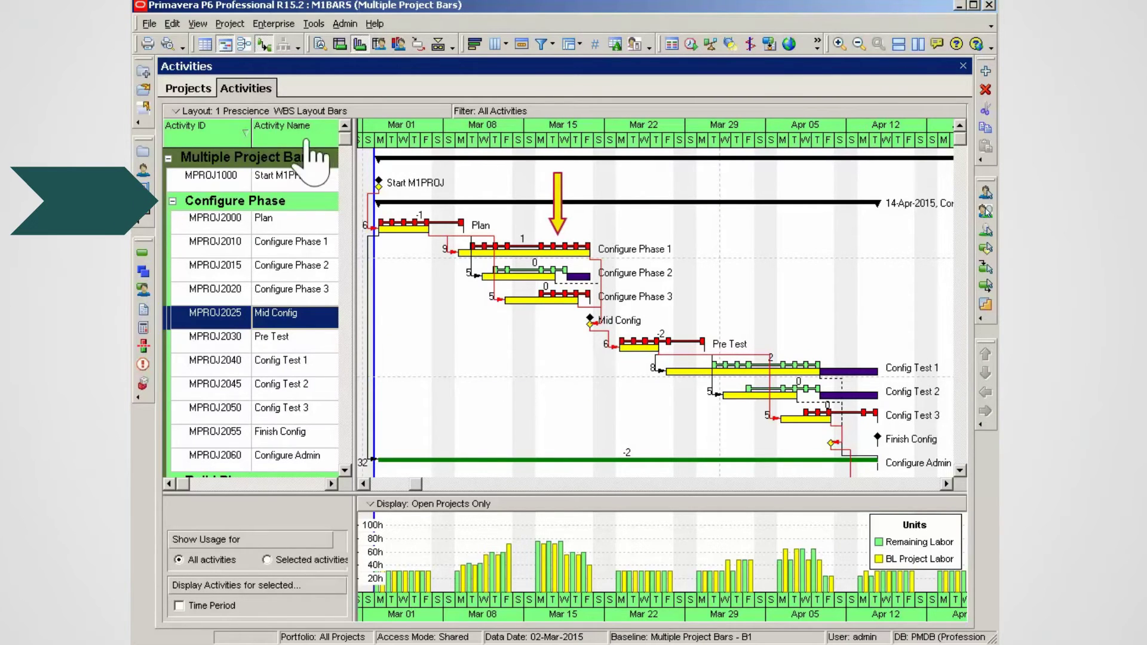
click(172, 202)
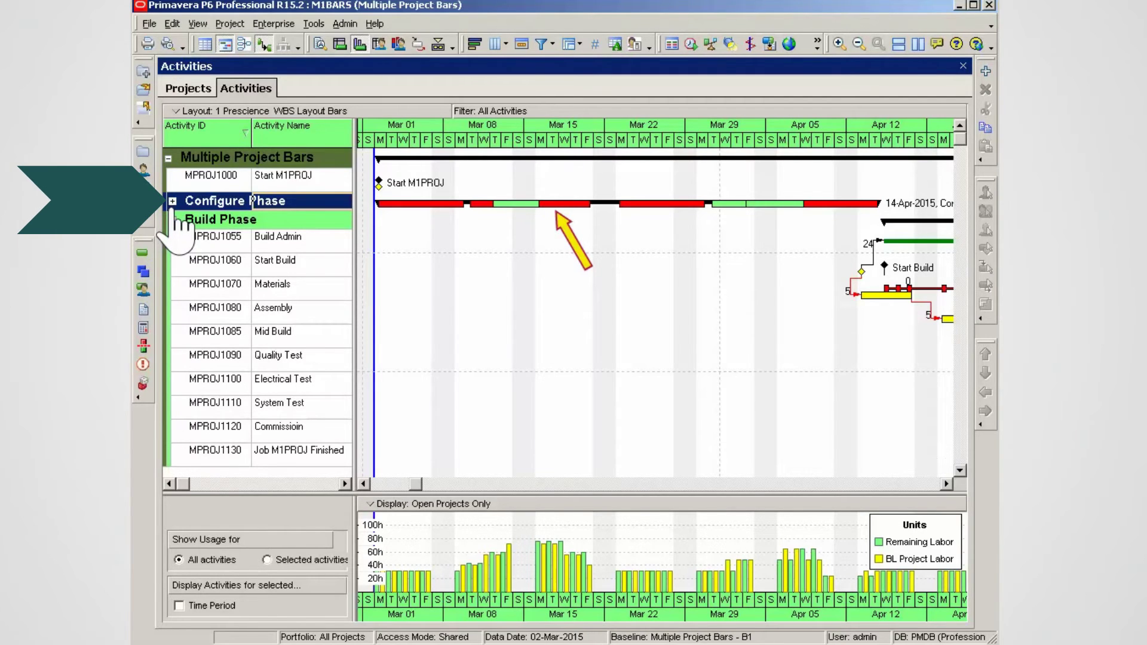
click(172, 201)
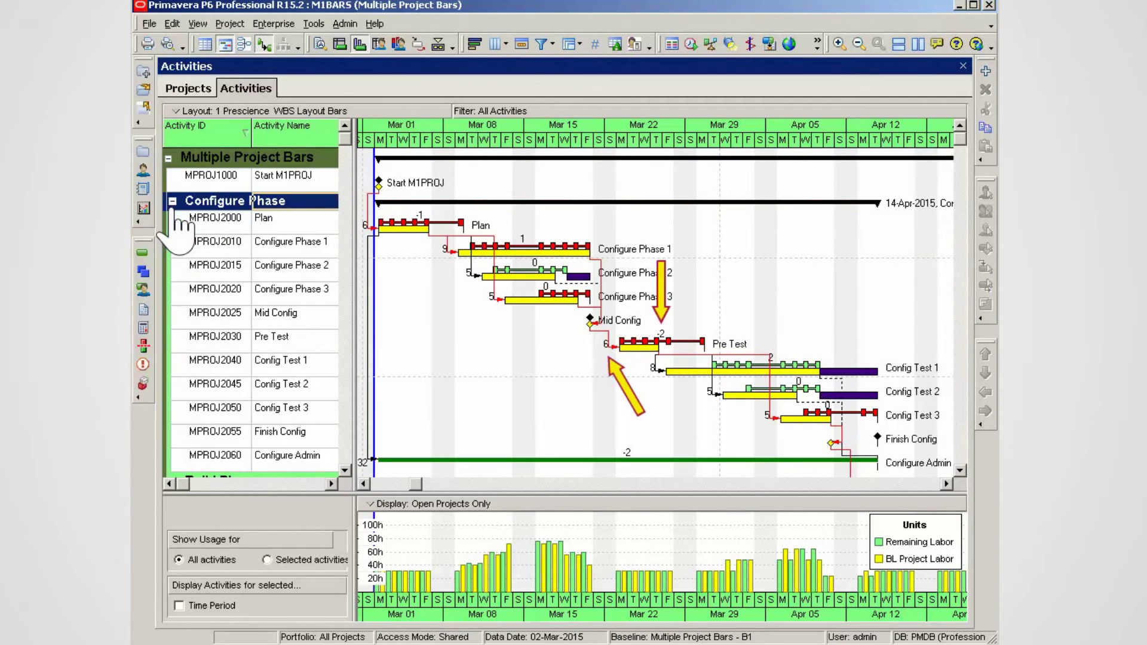
click(665, 350)
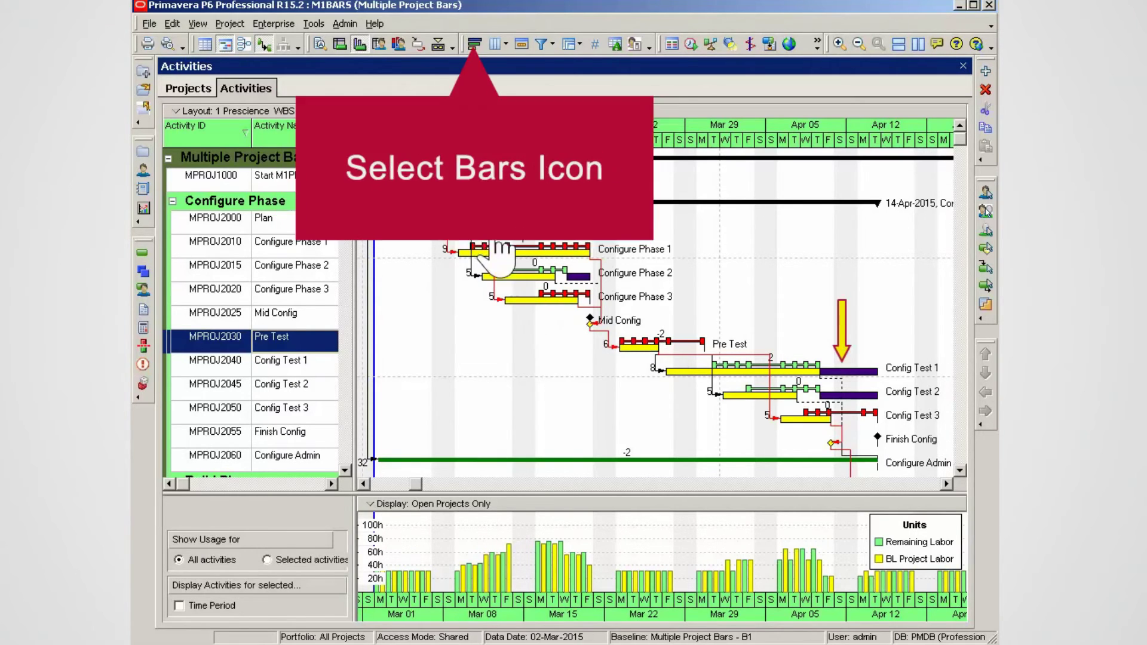
Switch the Top-Center bar label to 'Variance - BL Project Start Date' and apply it
click(475, 44)
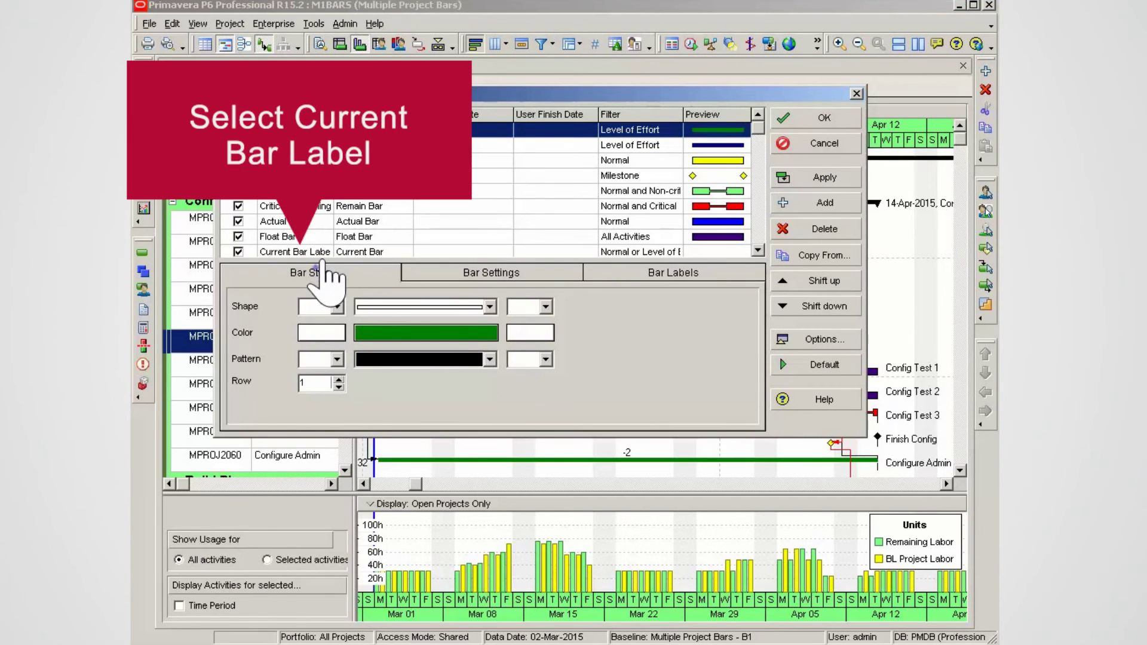
click(322, 251)
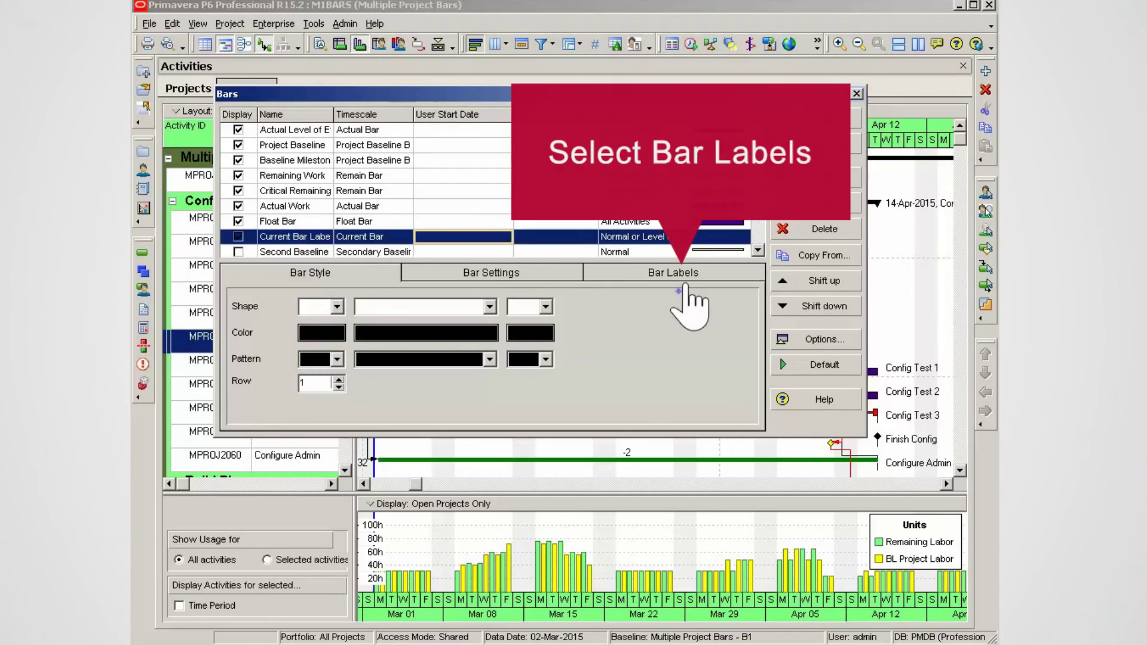
click(686, 286)
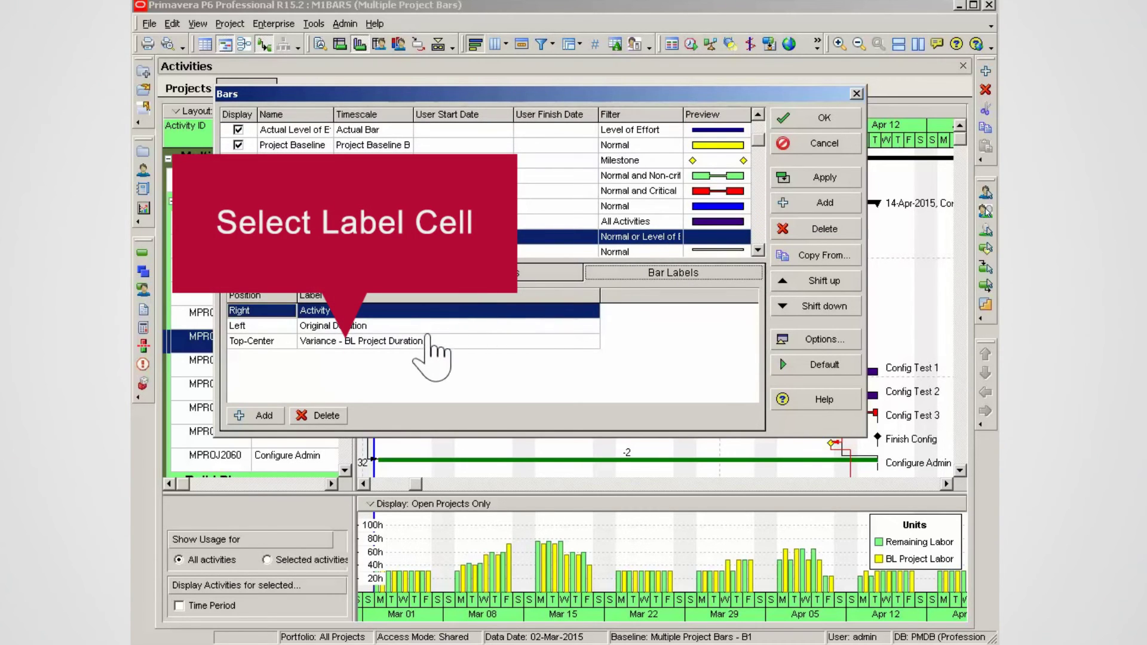
click(425, 344)
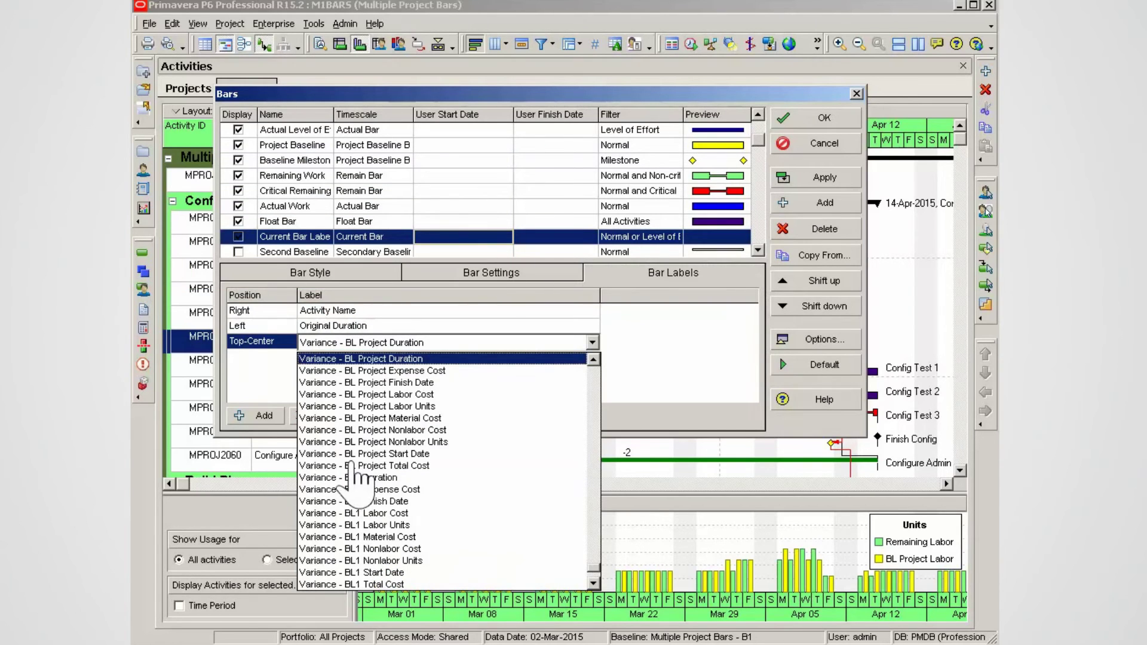
key(Down)
key(Down)
key(Down)
key(Down)
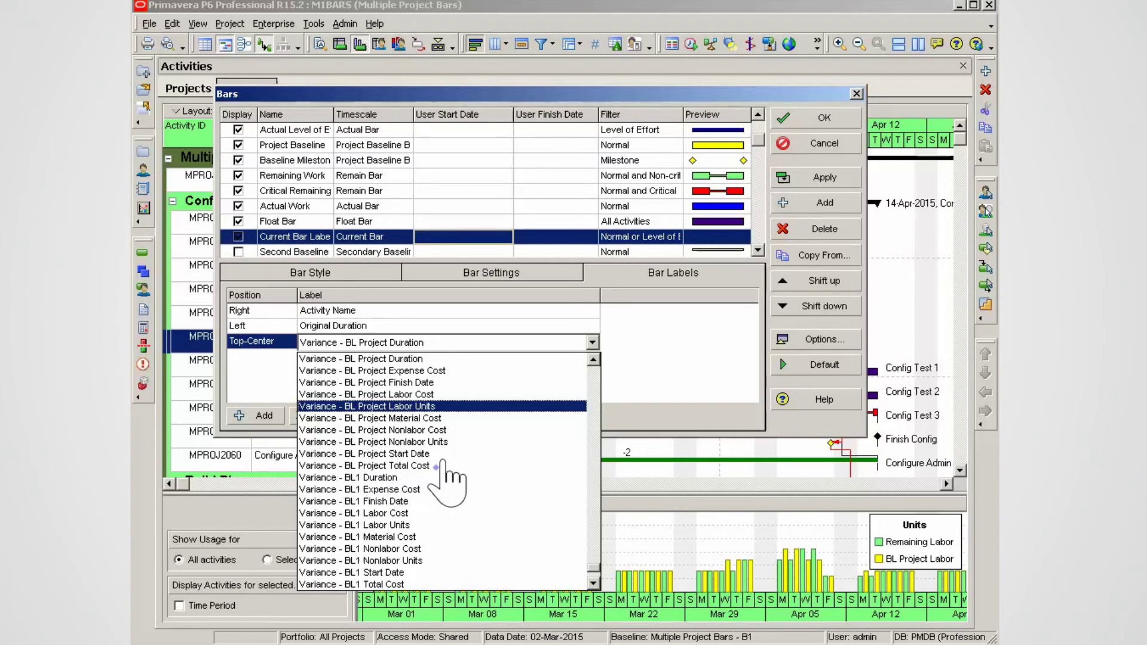
click(443, 455)
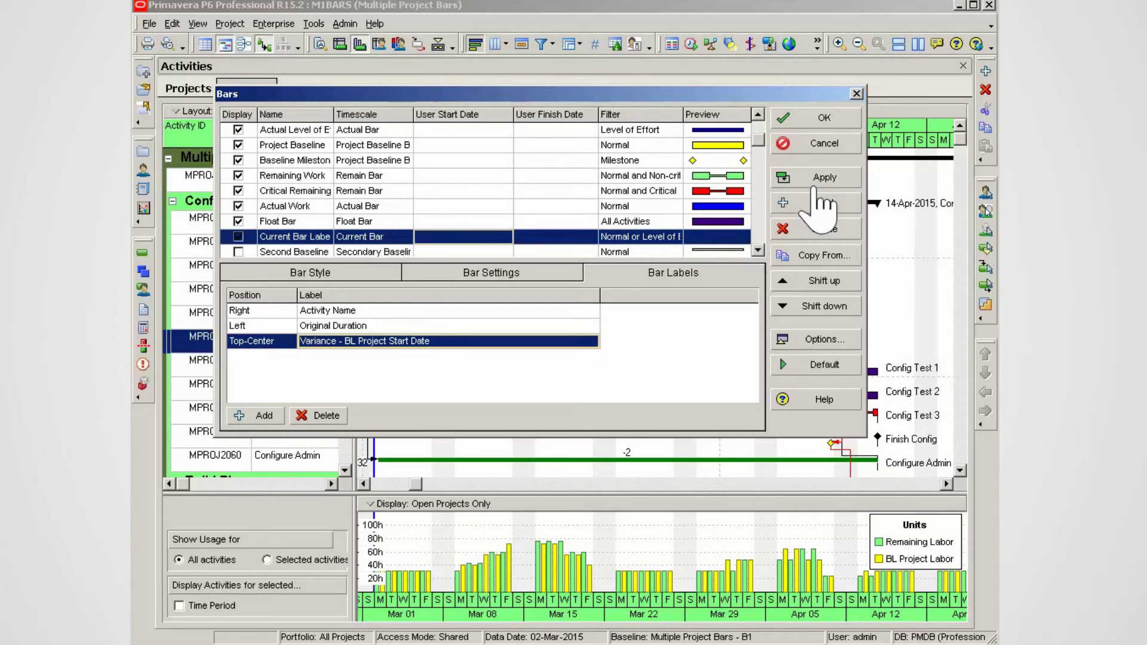
click(816, 182)
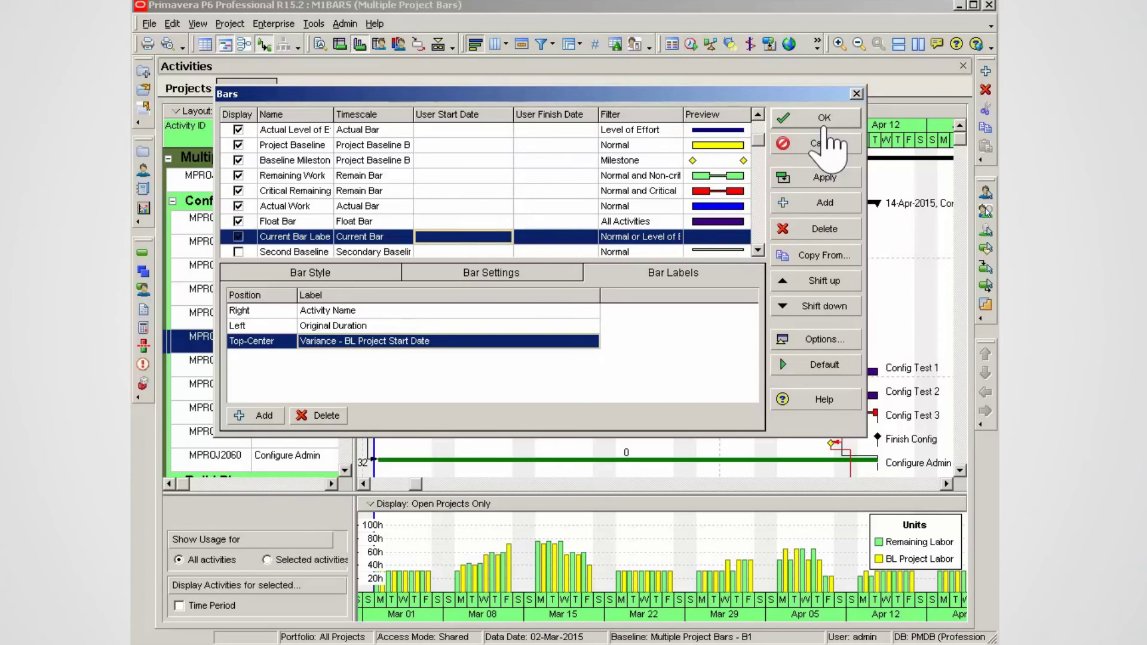
click(825, 133)
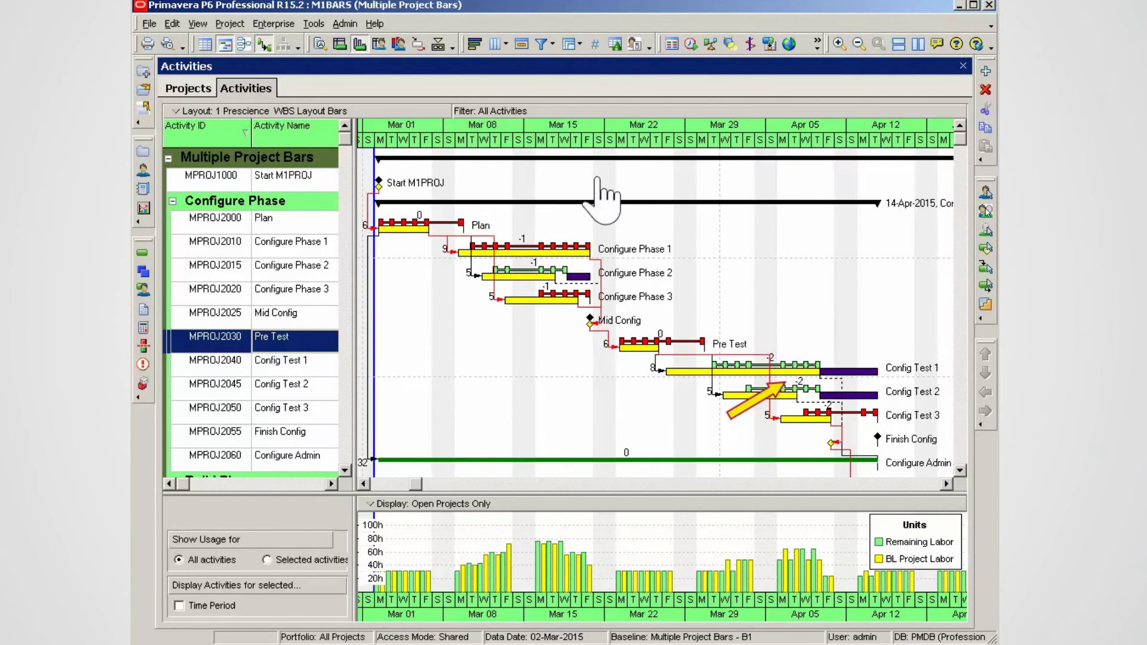
click(542, 291)
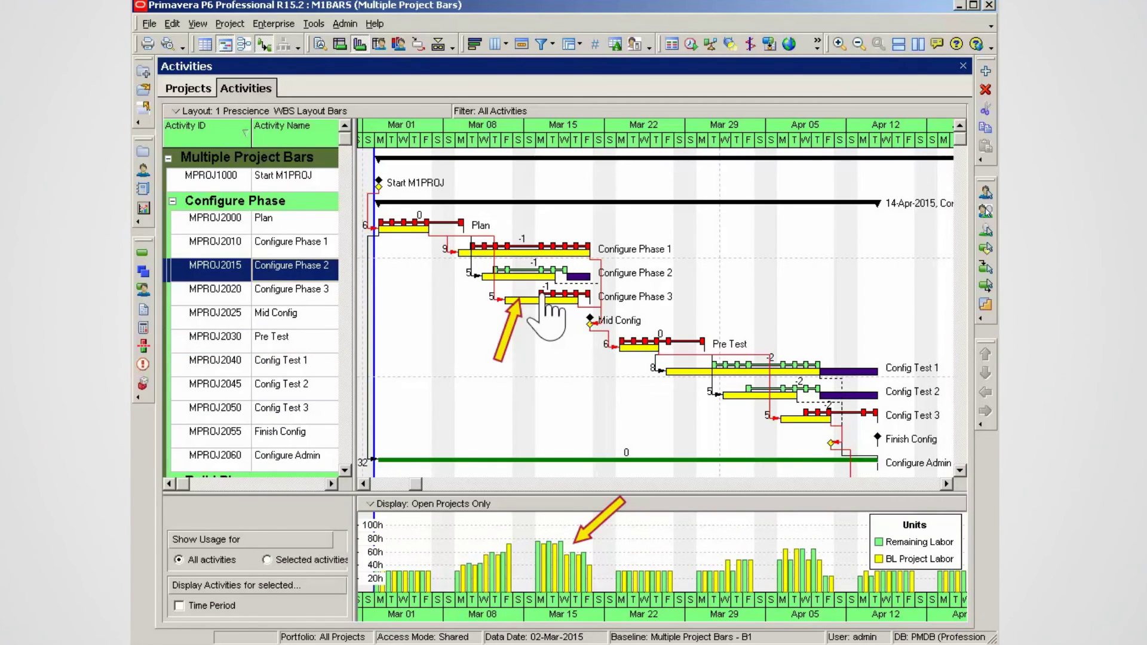